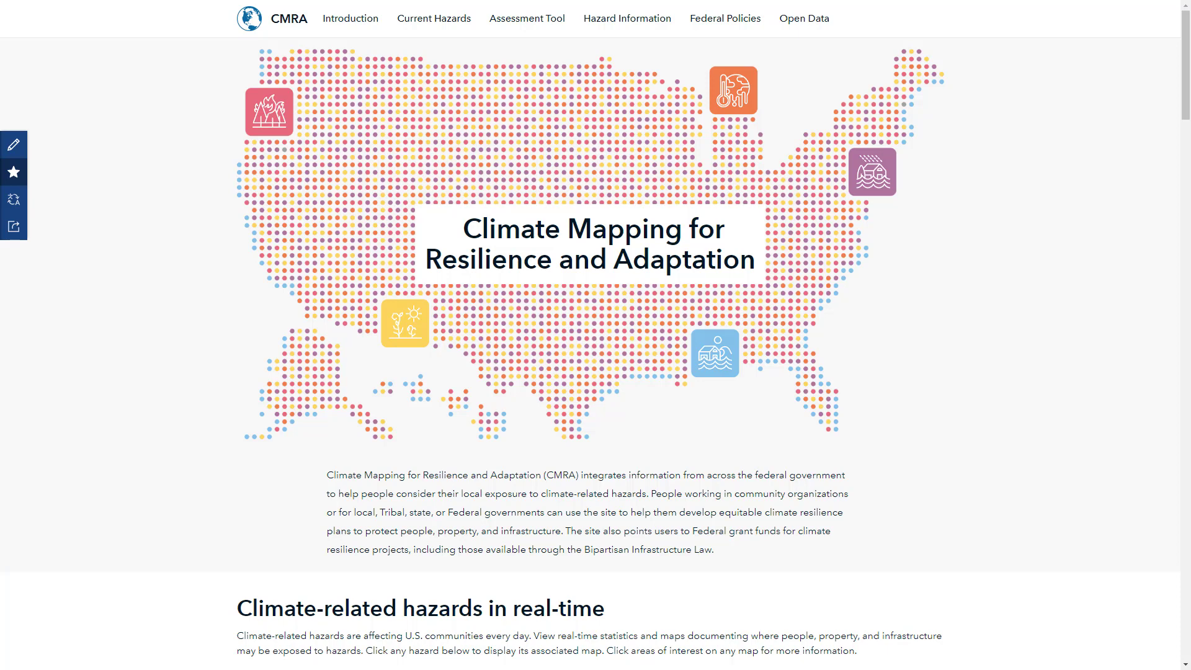
- Scroll to the real-time hazards map and view the Minnesota flood area's 72 Hour Precipitation details
left_click_drag(1186, 51, 1184, 139)
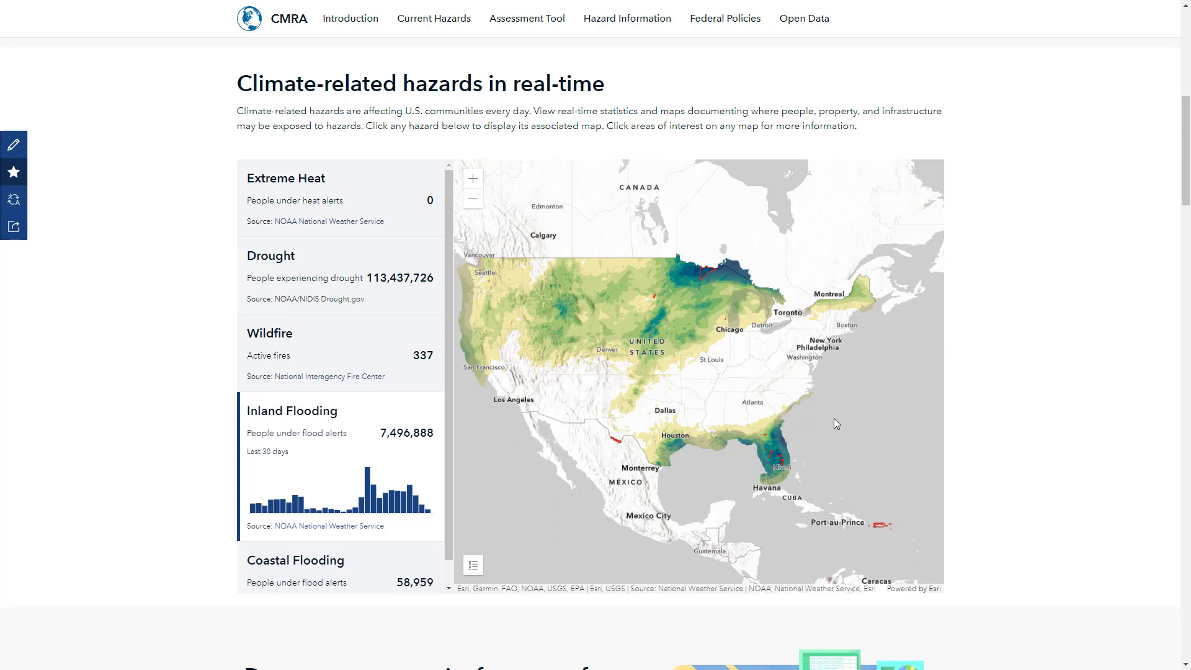
left_click(694, 274)
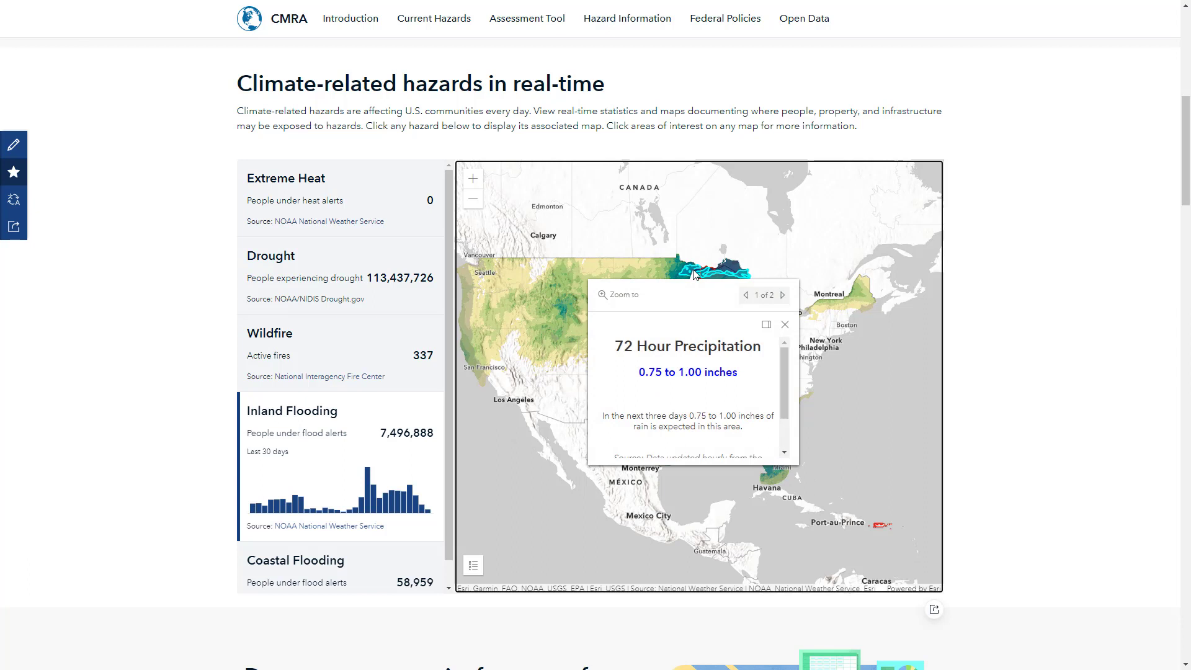
left_click(784, 324)
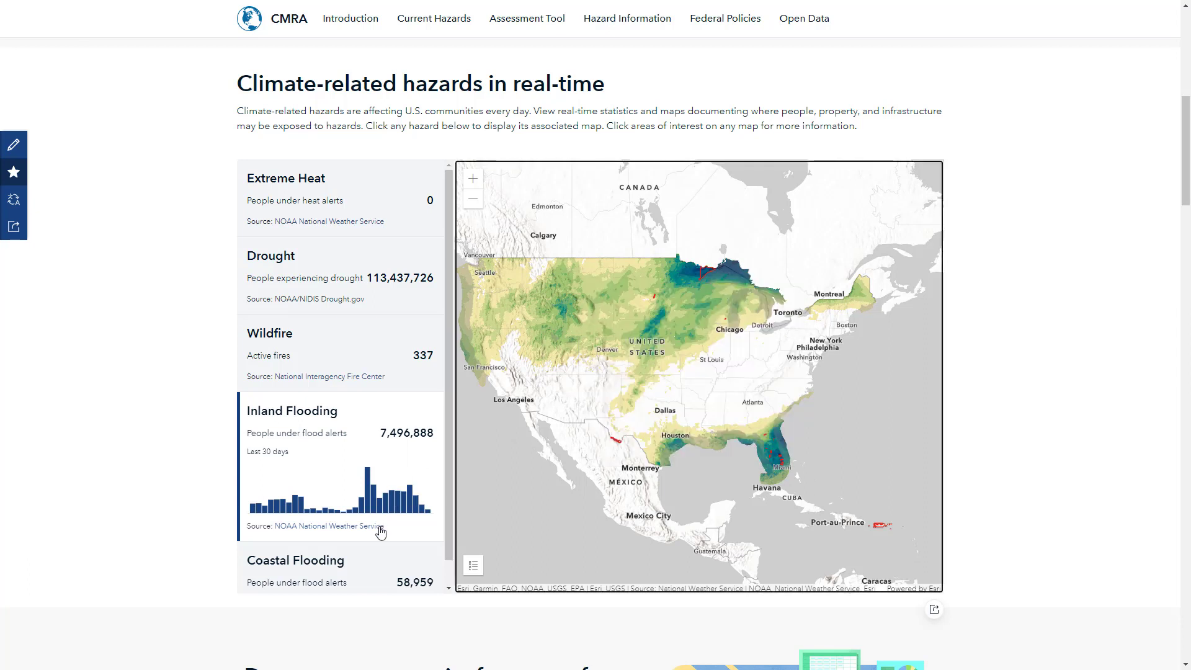
- Switch the real-time view from Wildfire to the Drought map and its 52-week chart
left_click(356, 363)
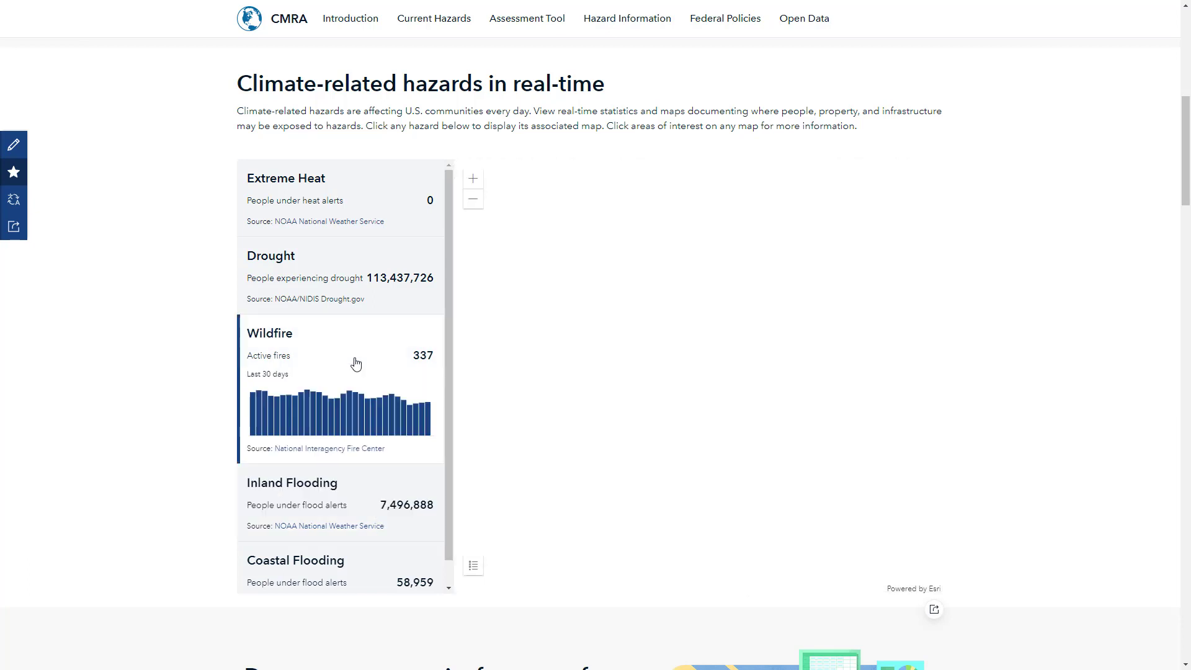
left_click(347, 298)
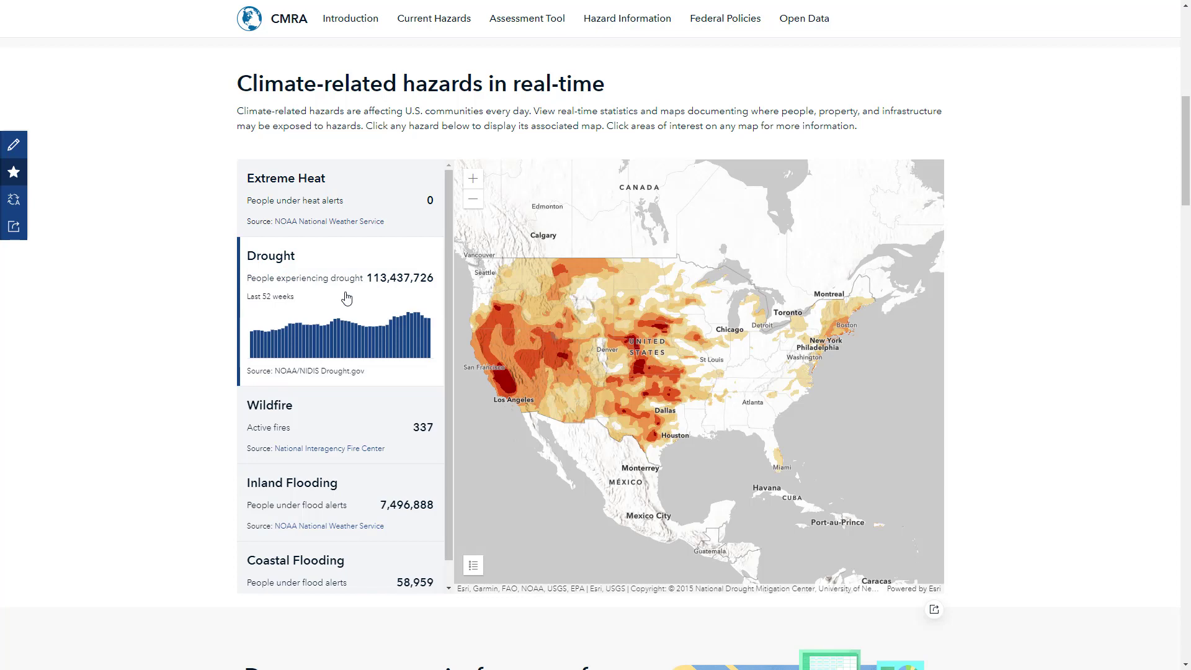
left_click_drag(1186, 139, 1189, 279)
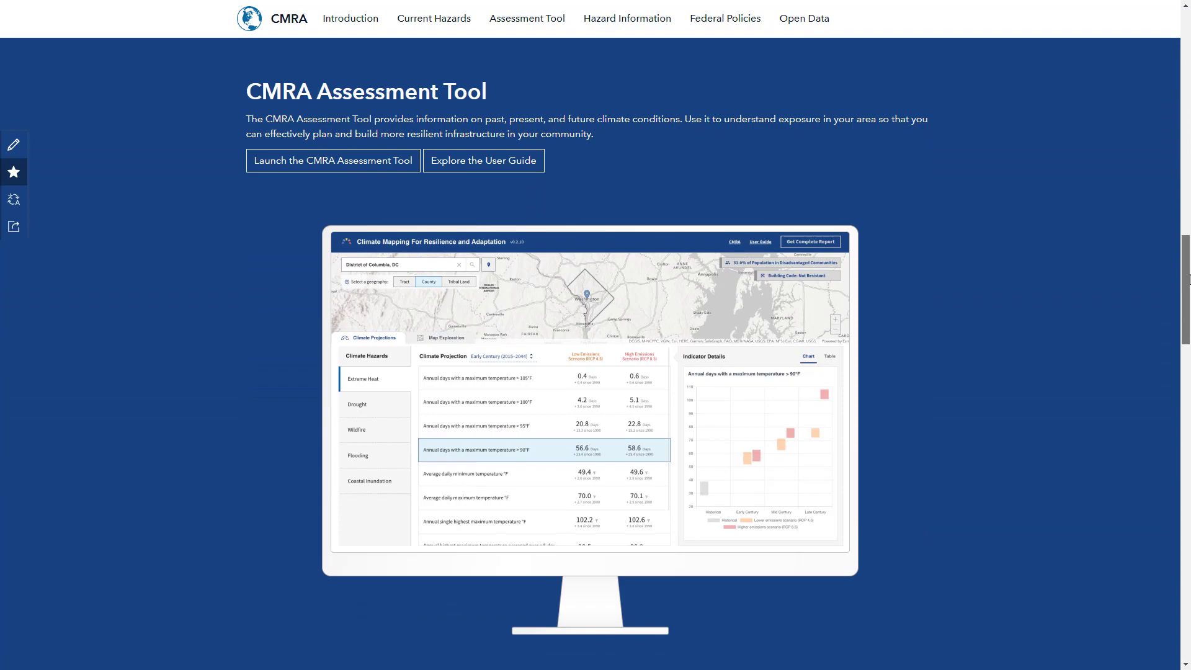
- In the Assessment Tool, pin a location in Indiana to load Vigo County at census tract level
left_click(352, 163)
left_click(764, 394)
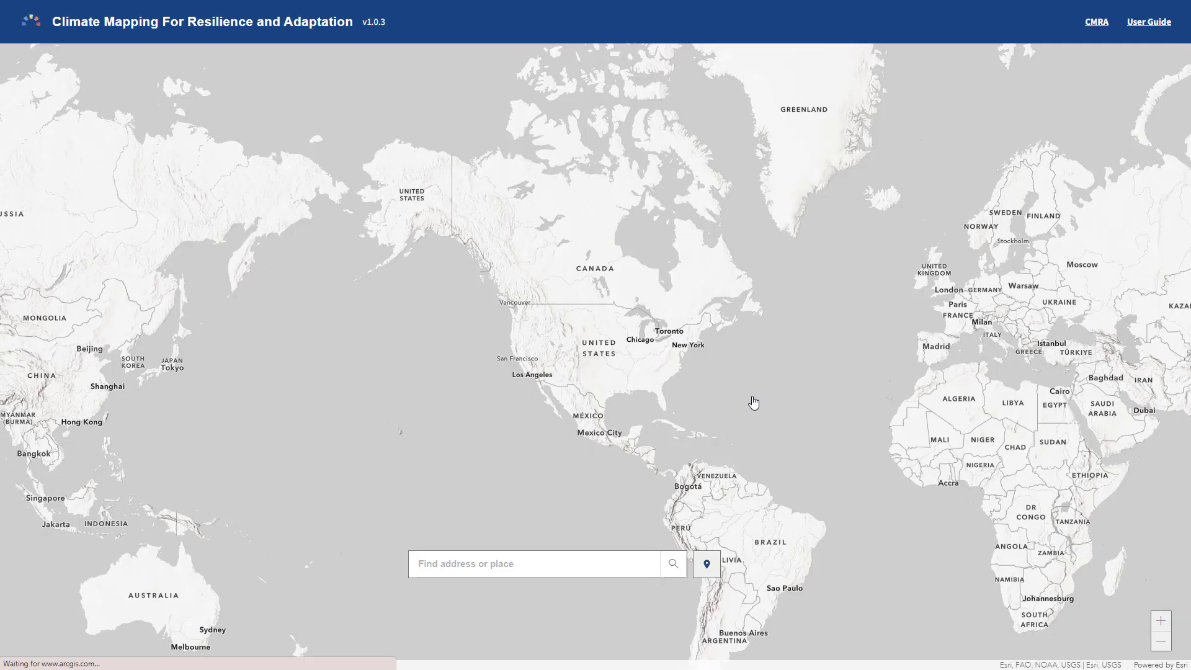
left_click(707, 563)
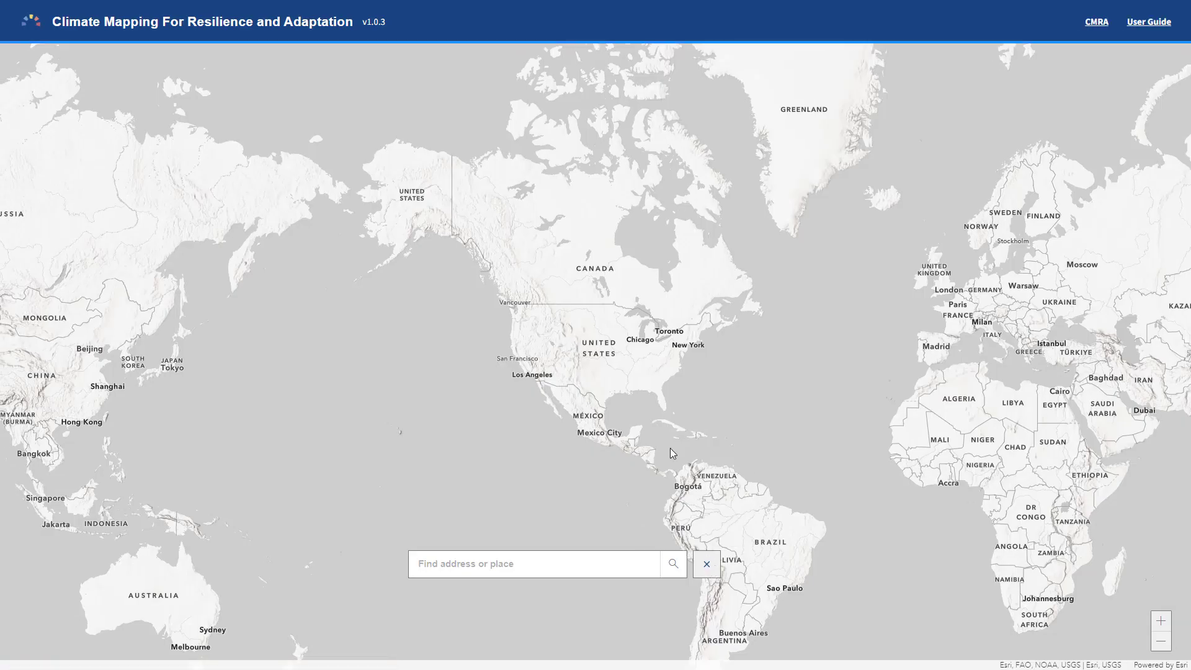
left_click(643, 356)
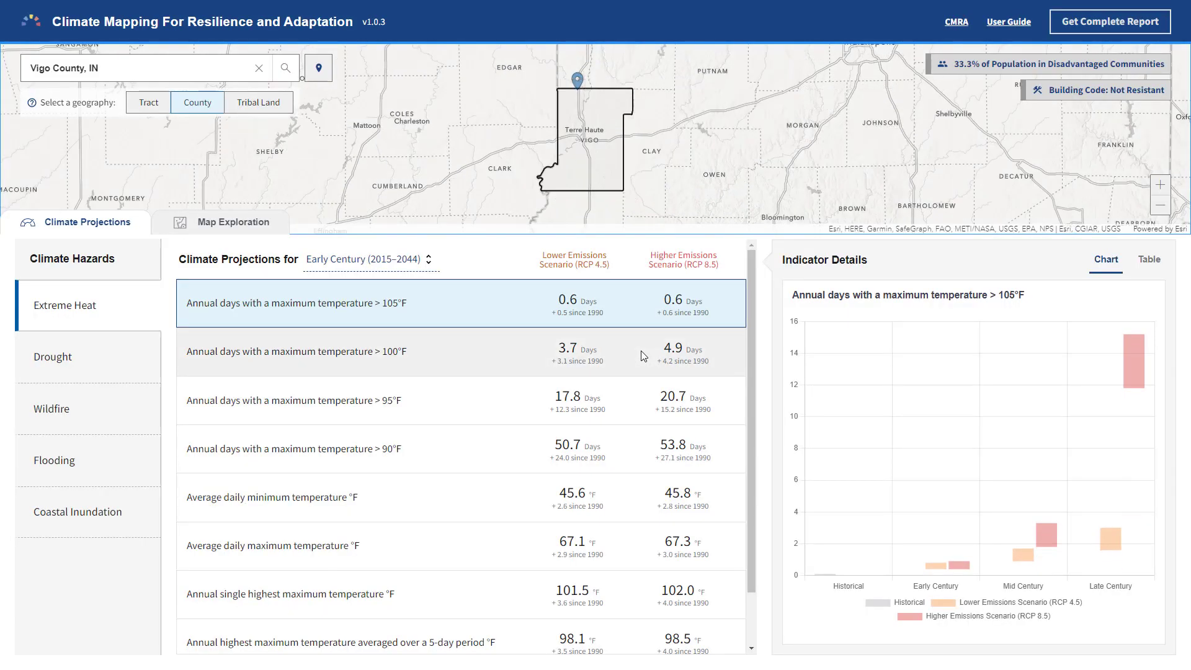
left_click(148, 105)
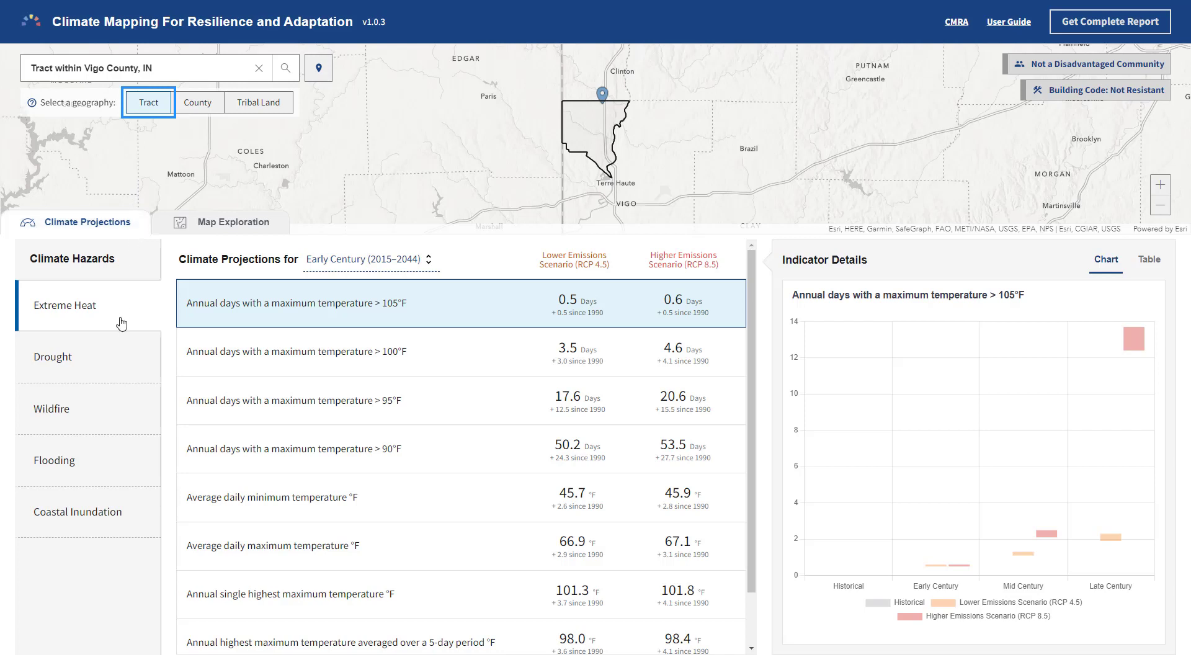
- Chart annual days above 90°F, then the Wildfire indicator annual number of dry days
left_click(273, 449)
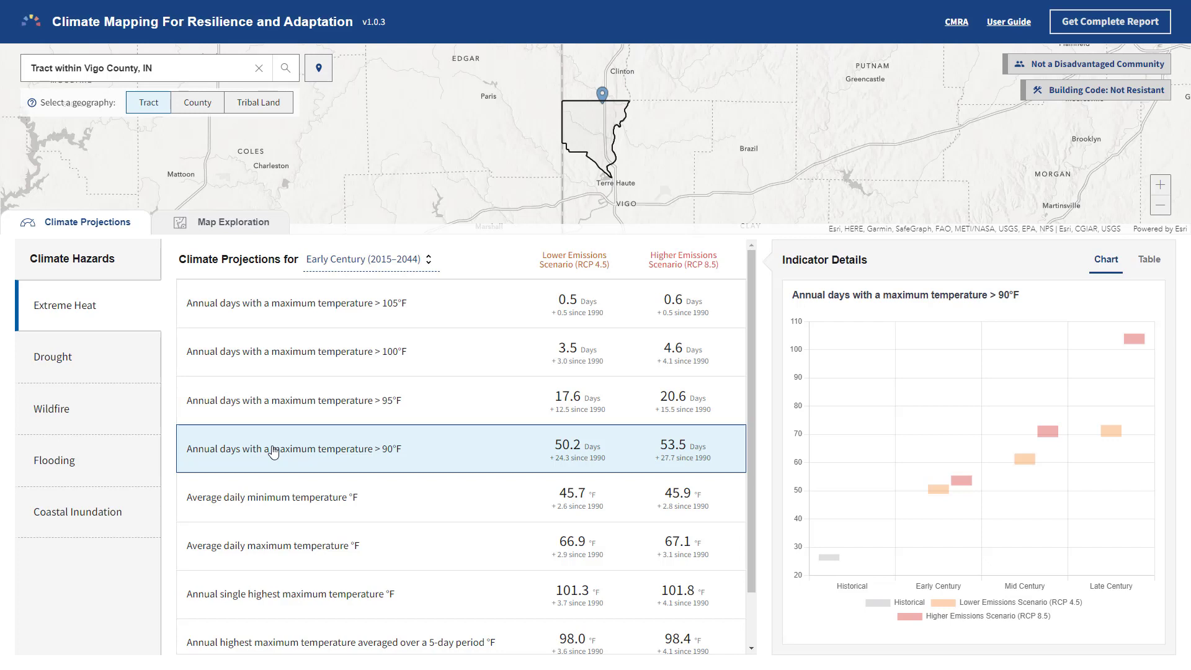
scroll(287, 593, "down", 1)
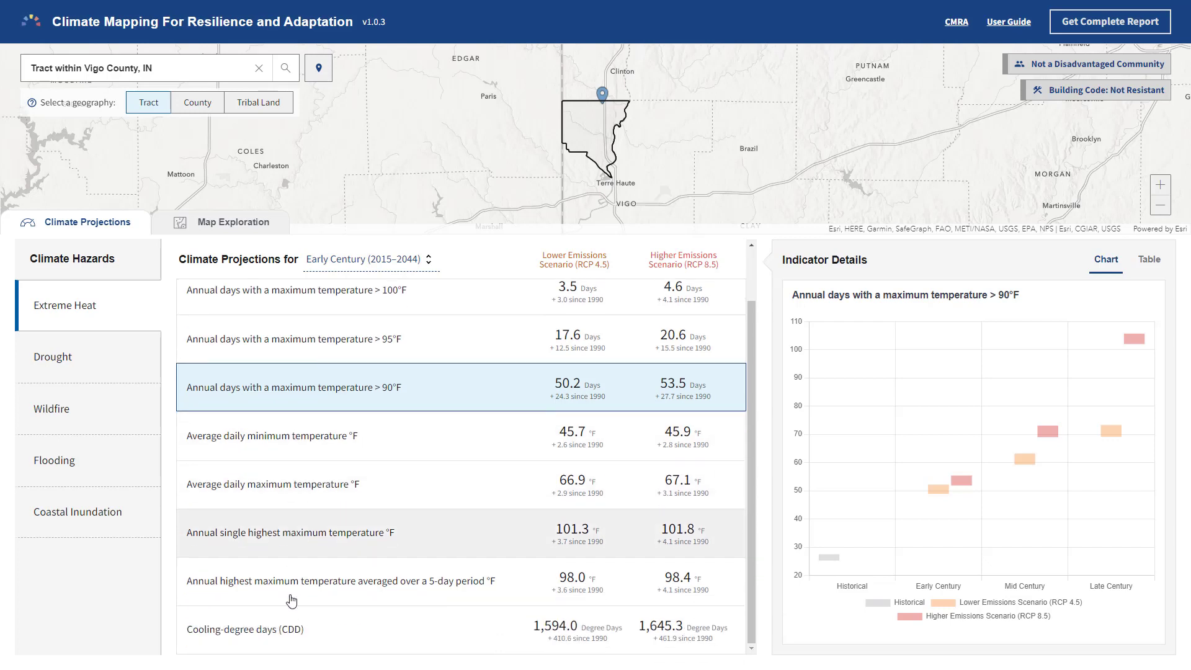
left_click(81, 419)
left_click(214, 535)
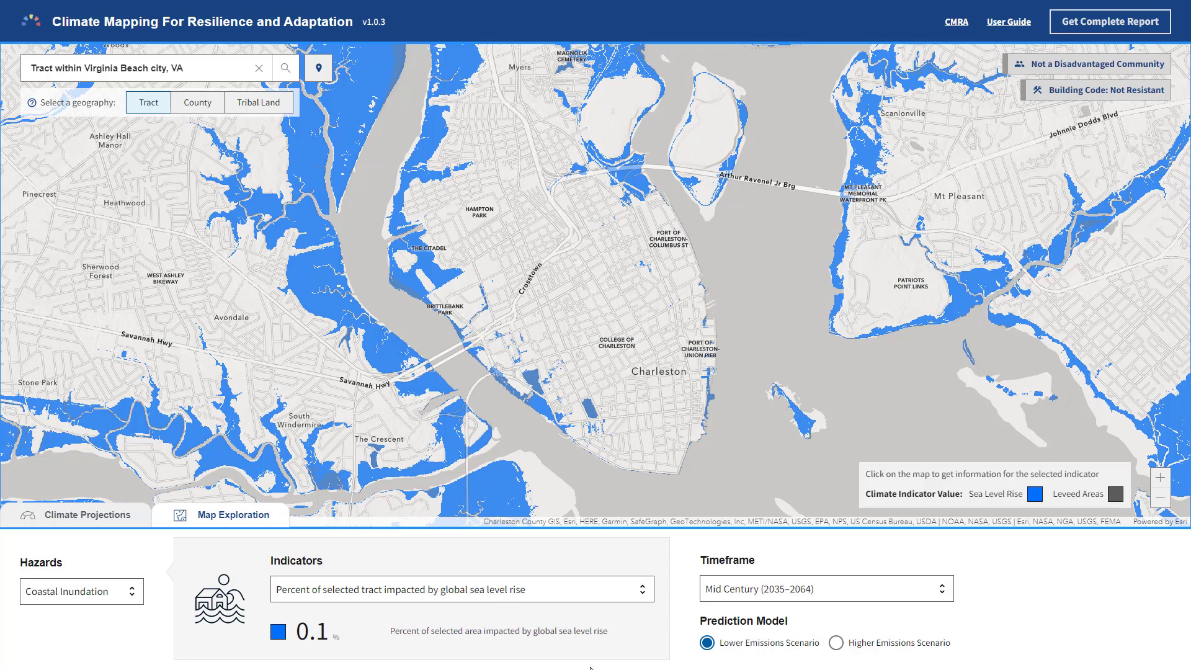
- Map Late Century, Higher Emissions sea level rise and pin the Heathwood tract in Charleston County
left_click(723, 590)
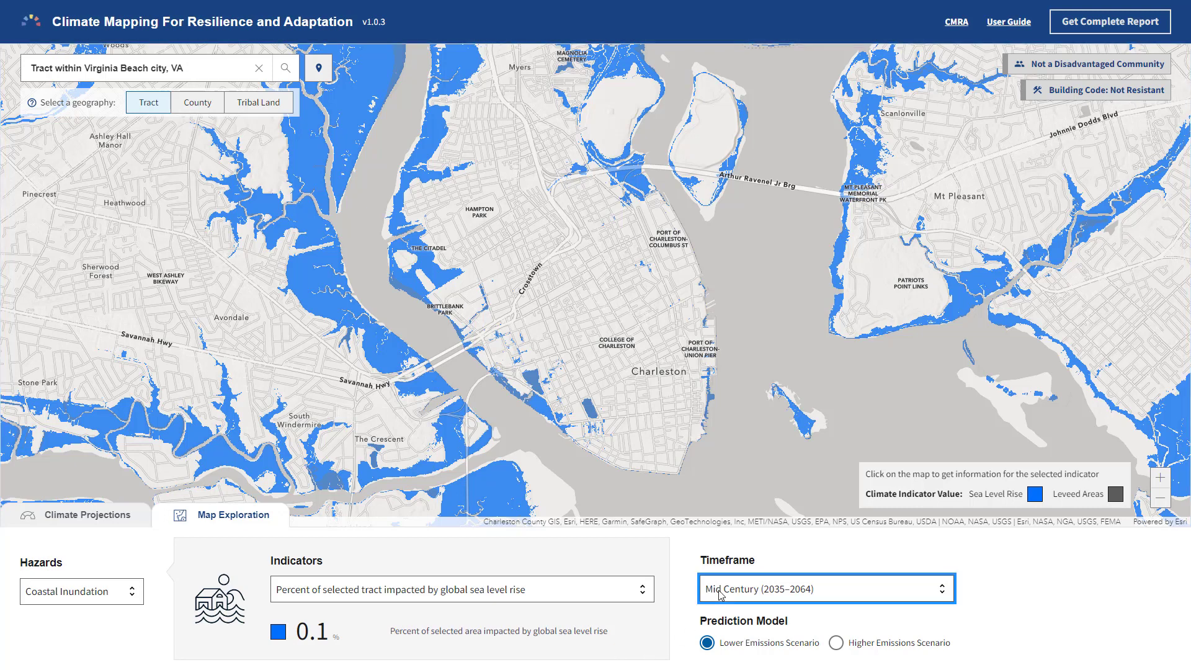
left_click(751, 567)
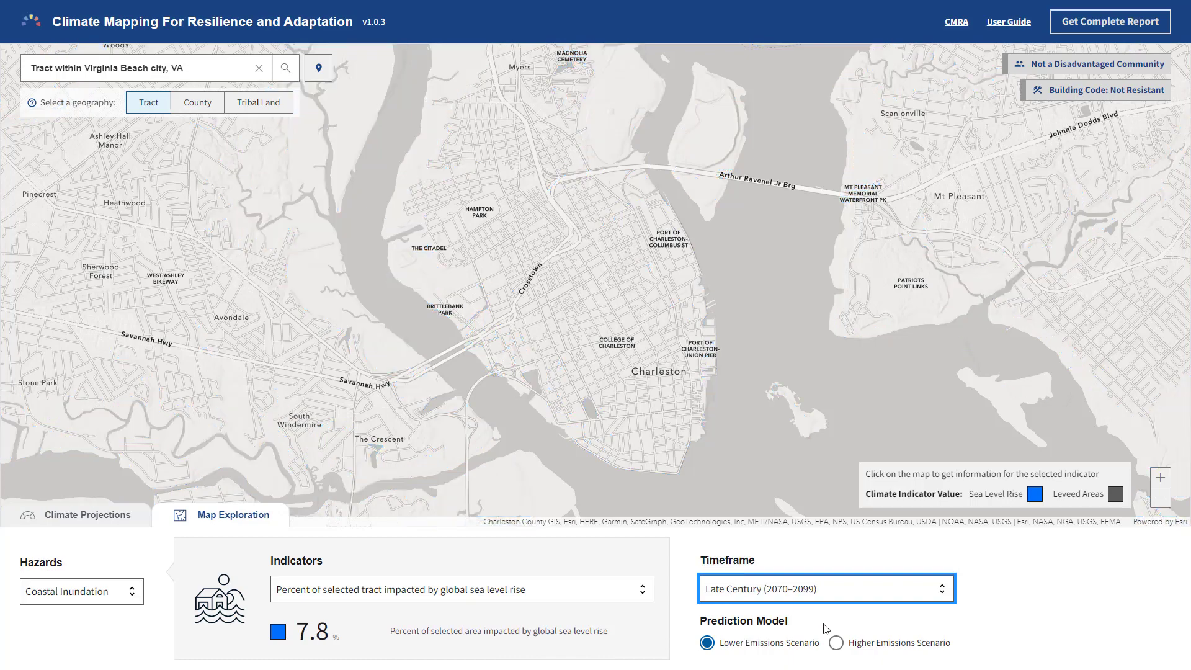
left_click(838, 645)
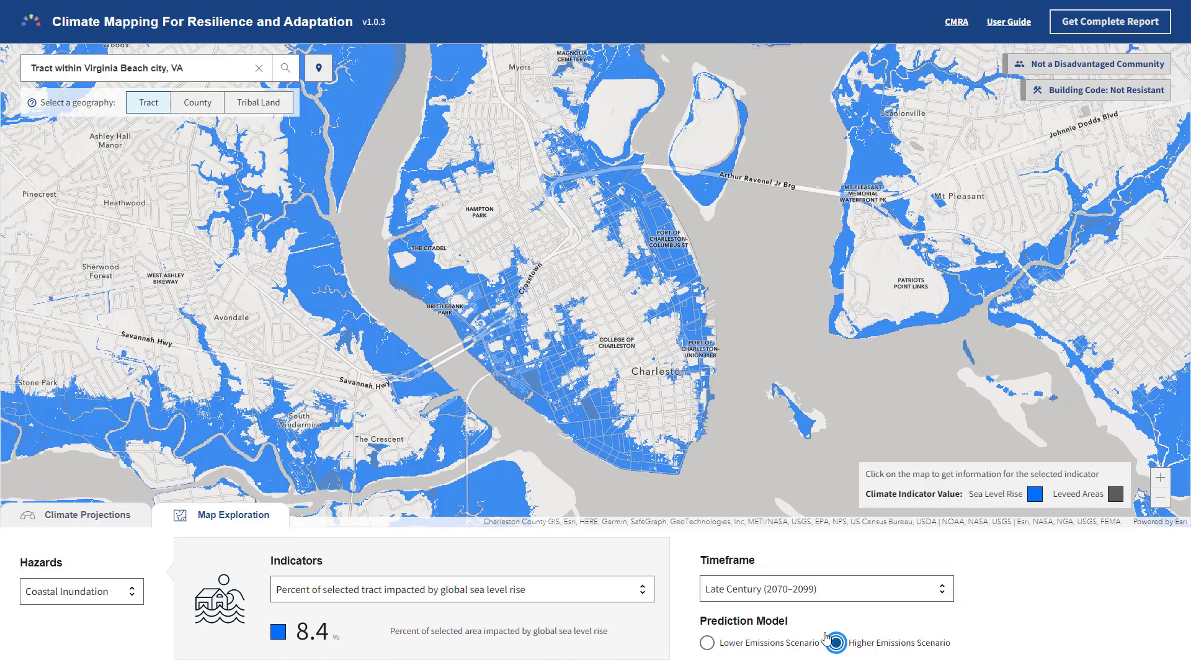
left_click(318, 67)
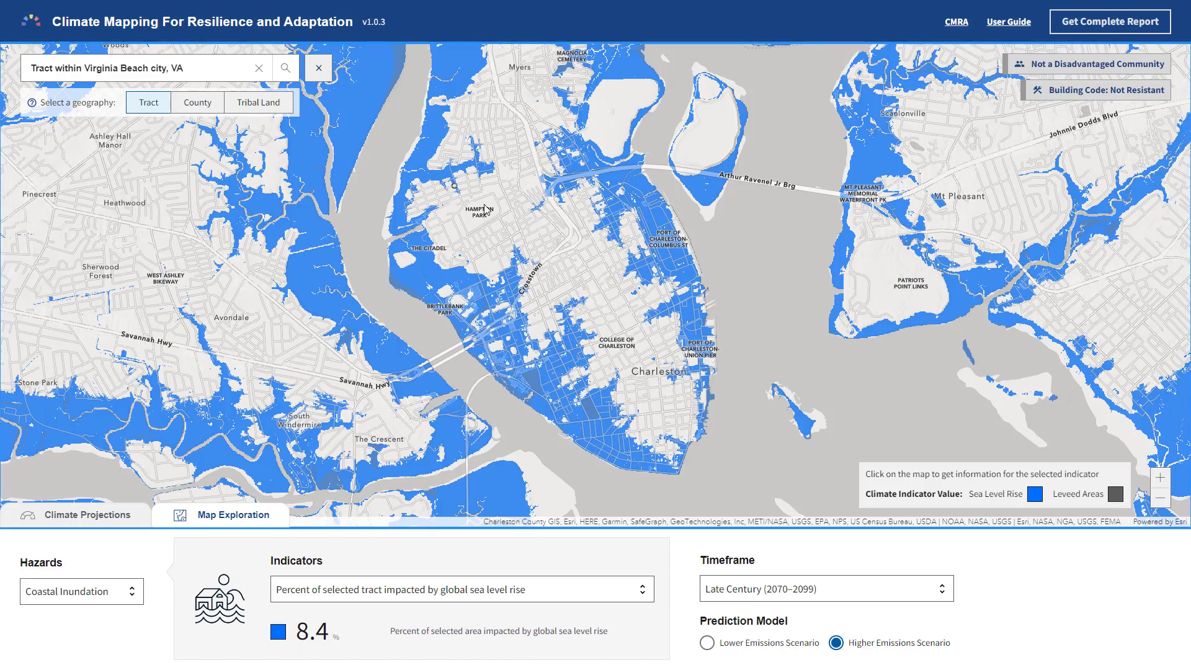
left_click(519, 227)
left_click(319, 68)
left_click(246, 336)
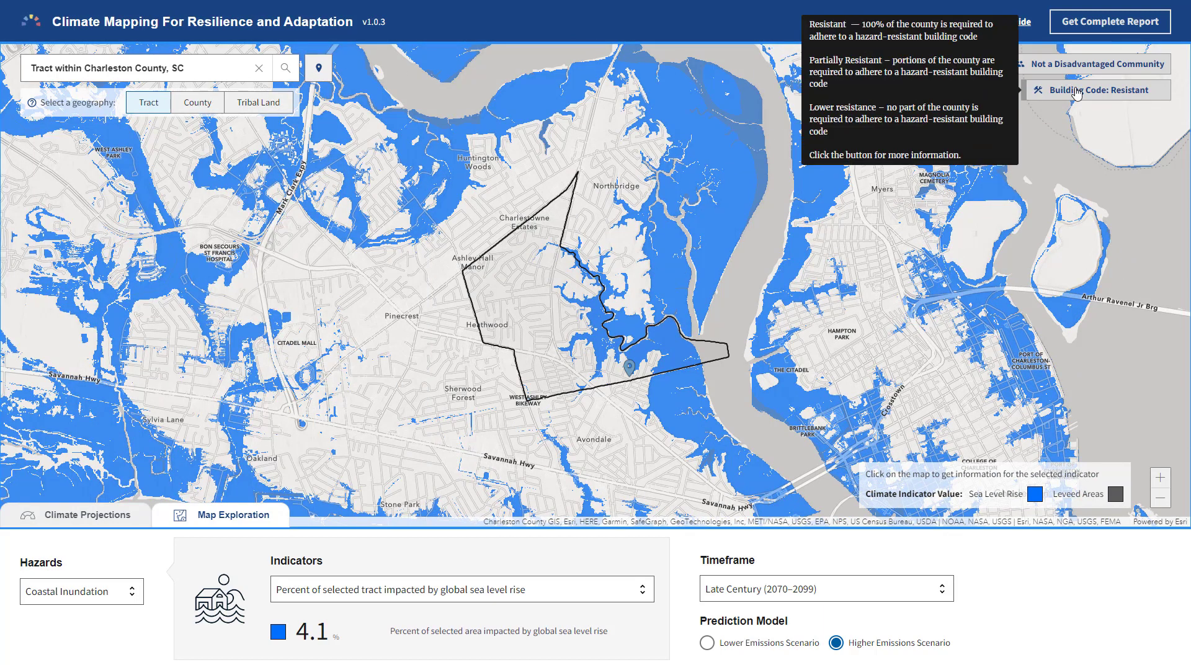
- Generate the tract's complete report and page through Drought, Wildfire, Flooding and Coastal Inundation
left_click(1079, 24)
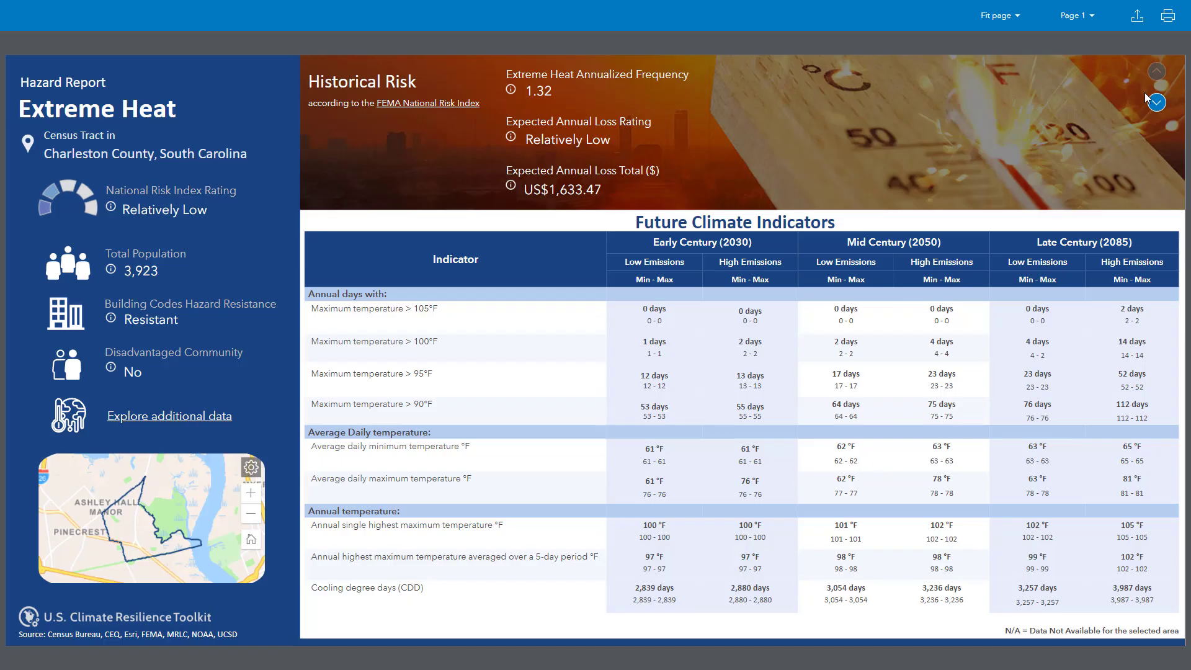
left_click(1156, 104)
left_click(1156, 103)
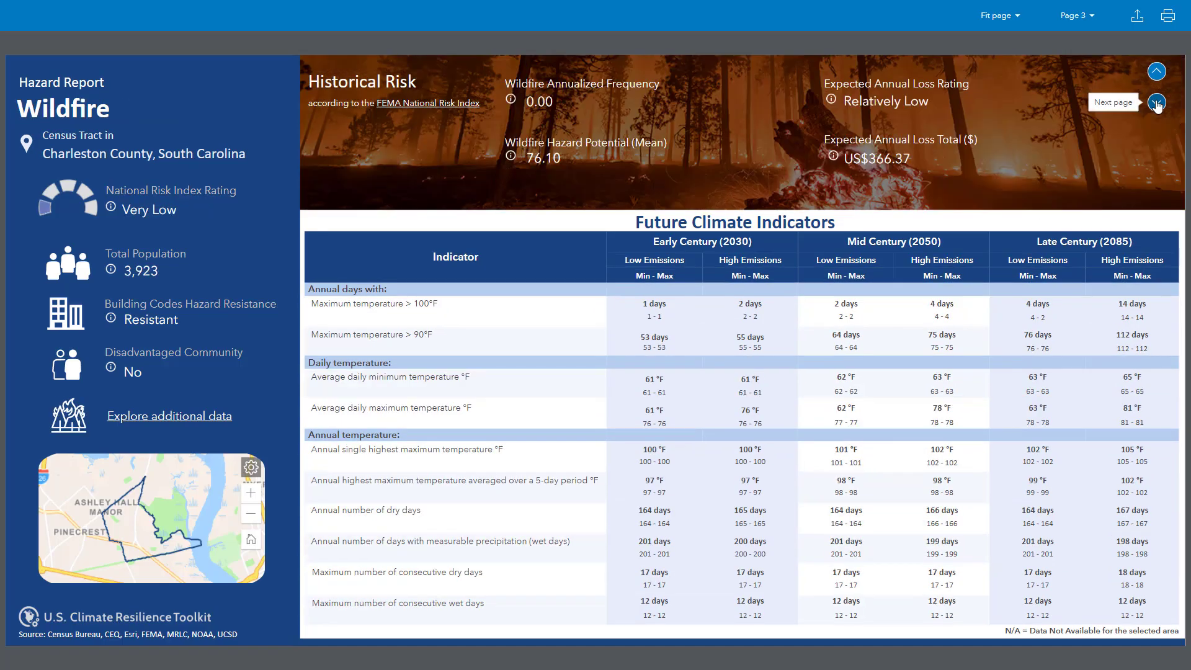
left_click(1156, 103)
left_click(1156, 103)
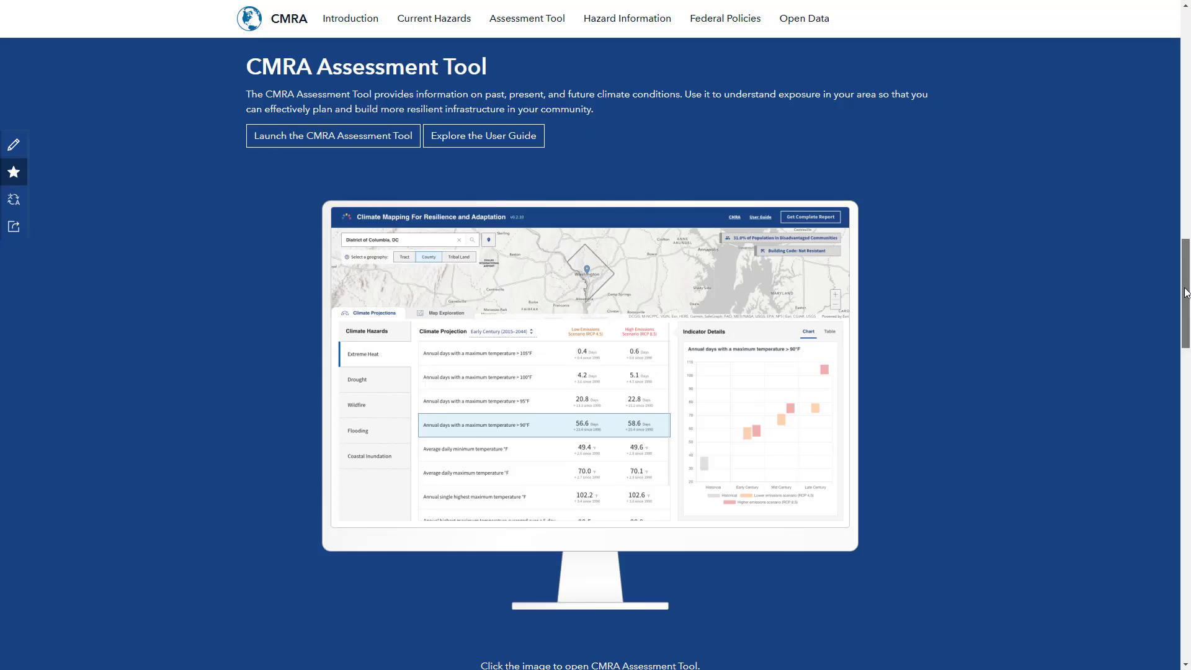
- Scroll the homepage past the hazard and policy cards to the five Decision-relevant climate data collections
scroll(1181, 318, "down", 2)
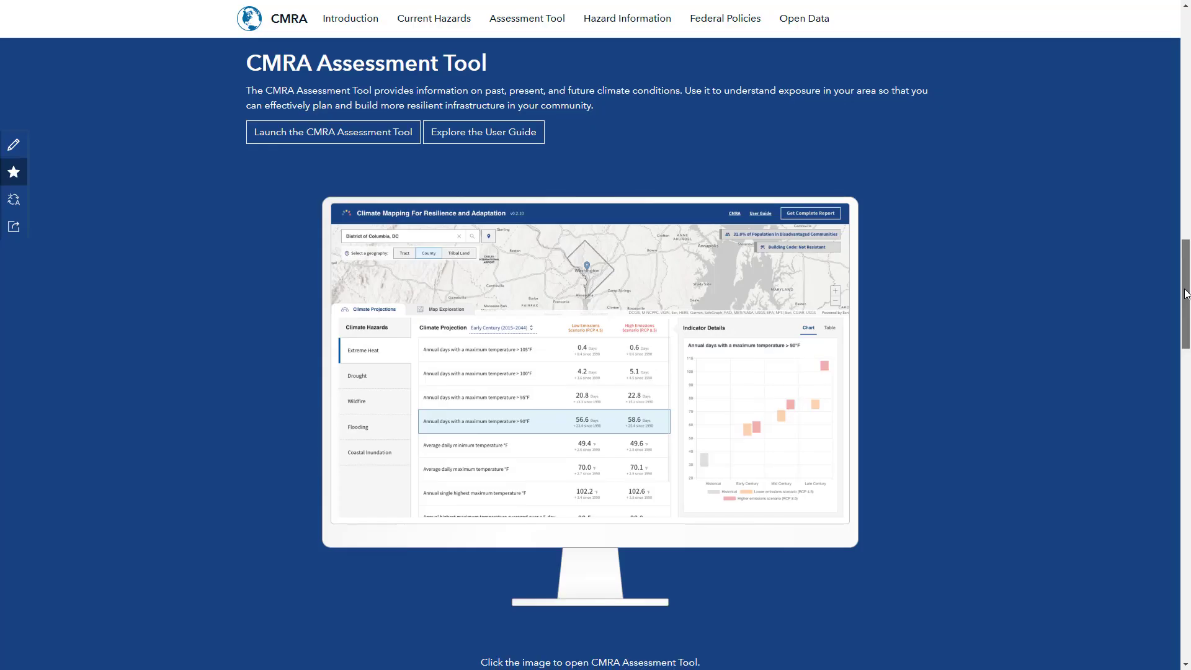
left_click_drag(1182, 318, 1167, 395)
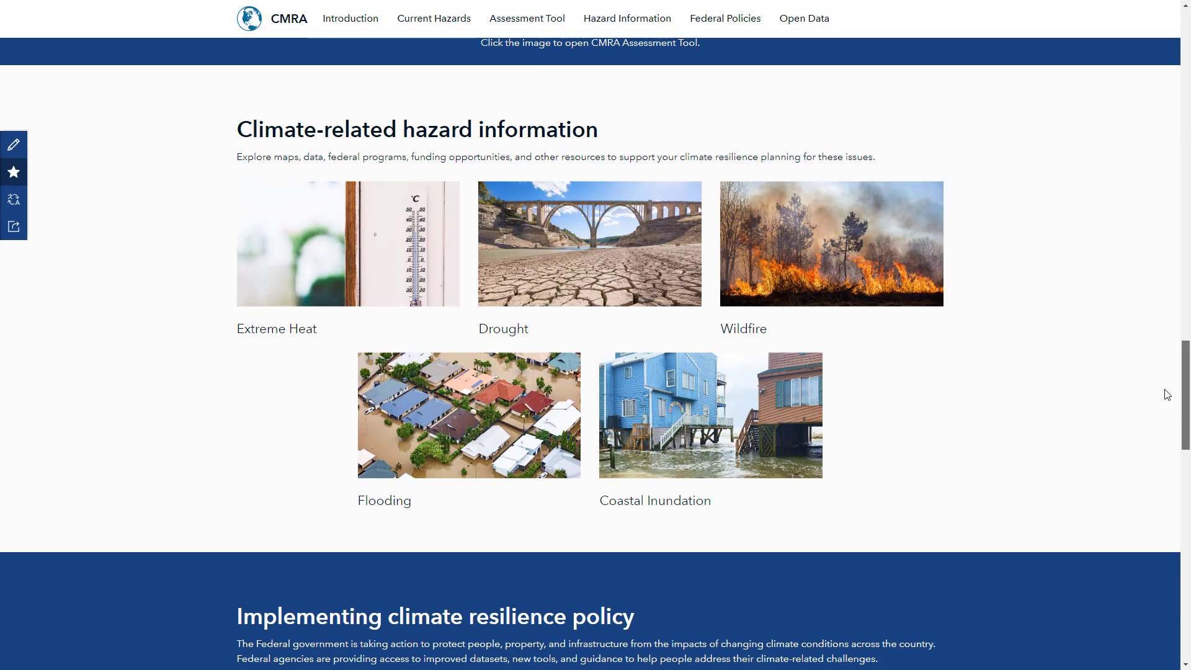
left_click_drag(1167, 395, 1167, 396)
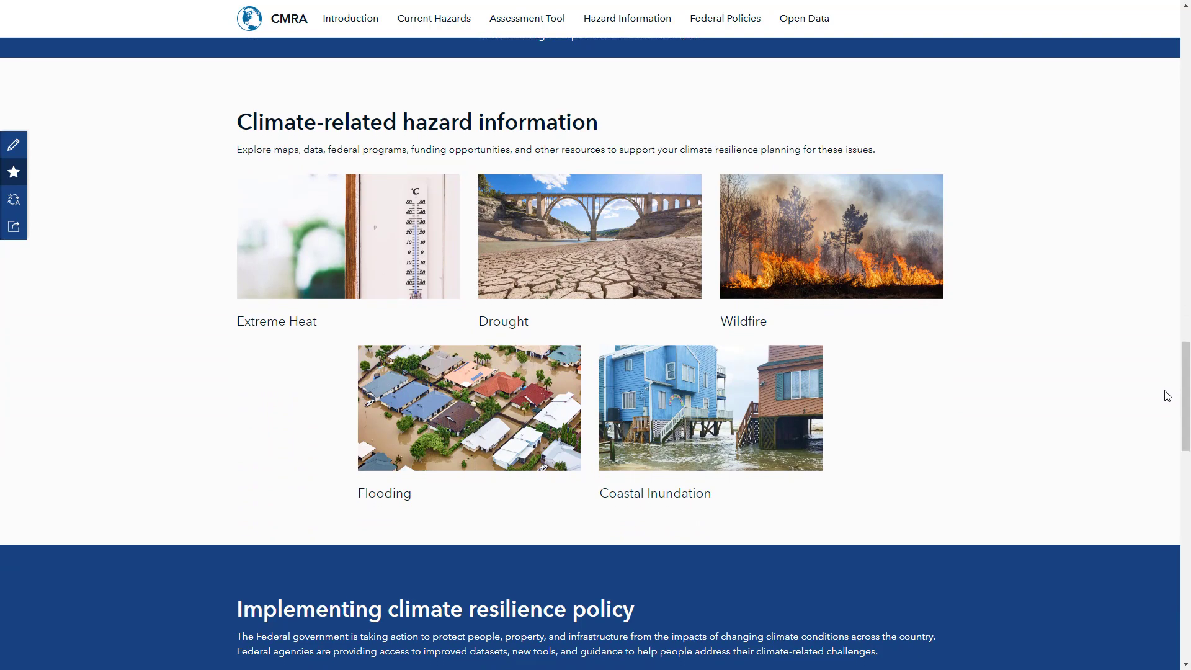
left_click_drag(1187, 385, 1174, 466)
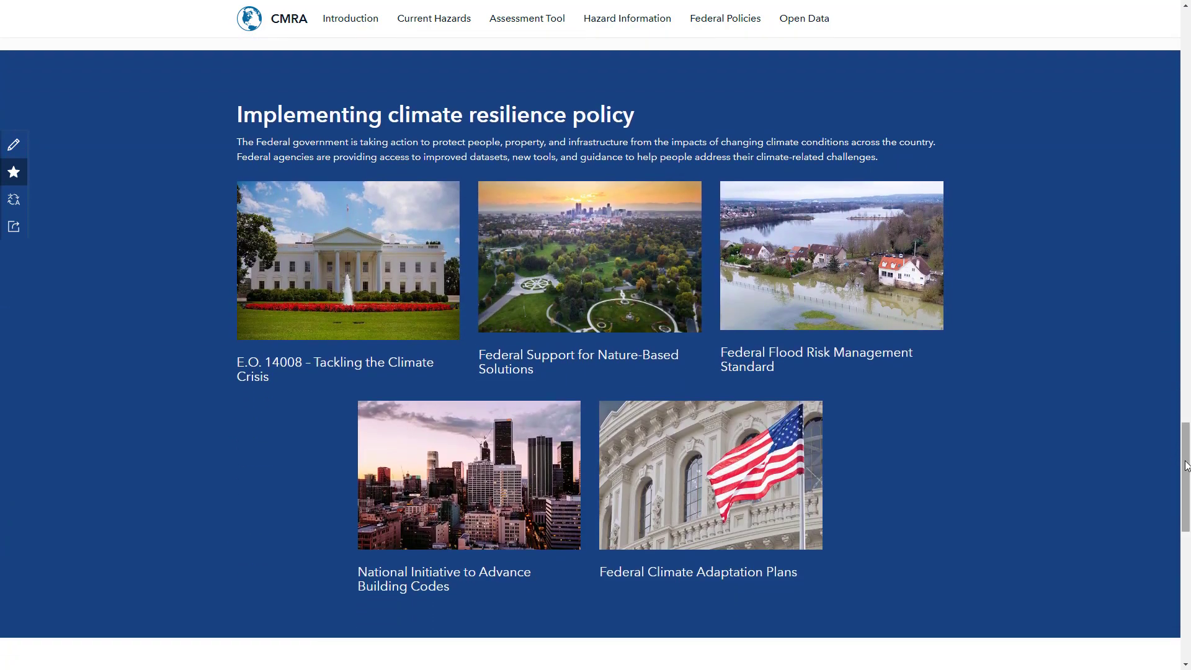
left_click_drag(1186, 465, 1177, 550)
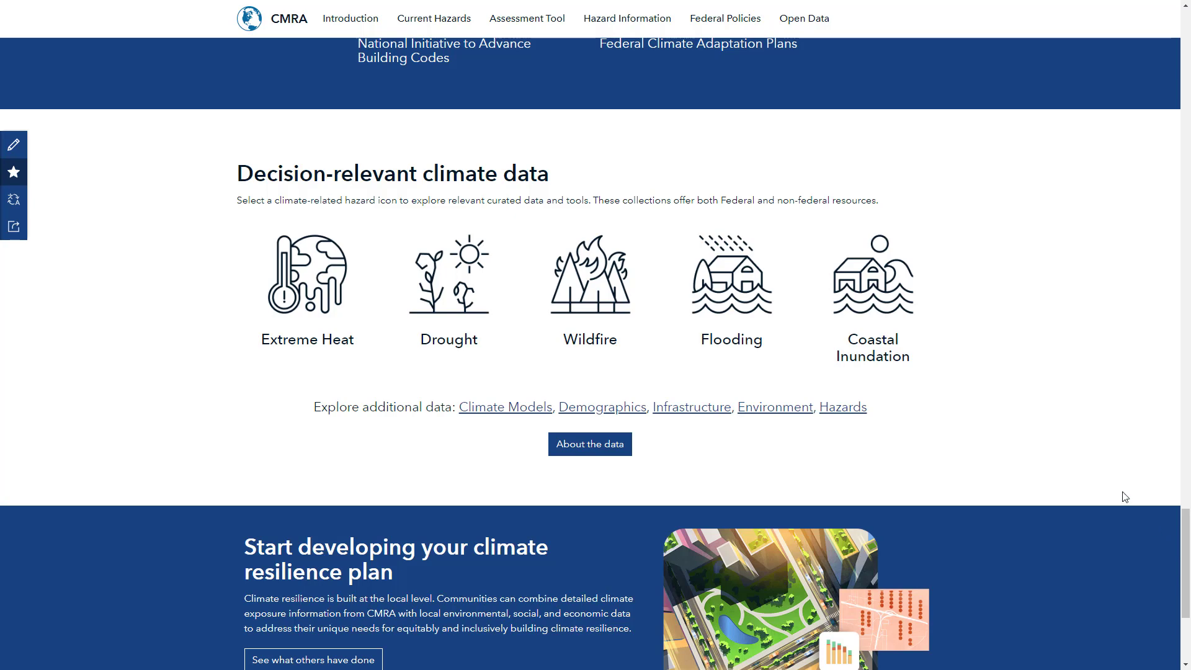
left_click(857, 338)
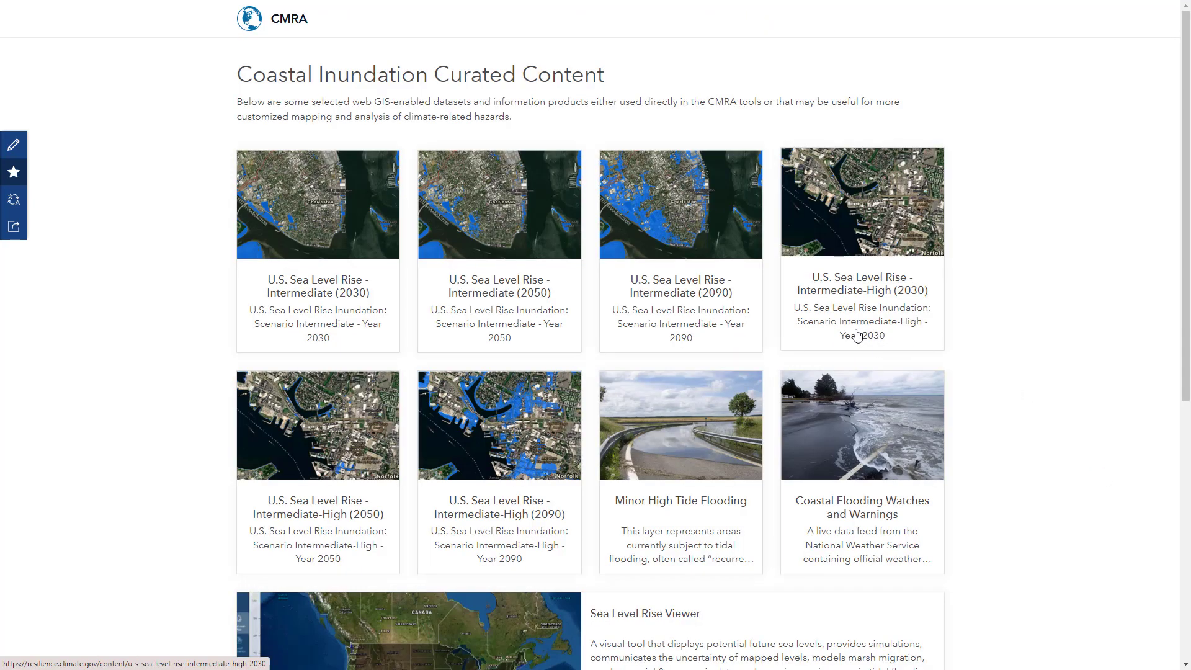
left_click(710, 290)
left_click(118, 650)
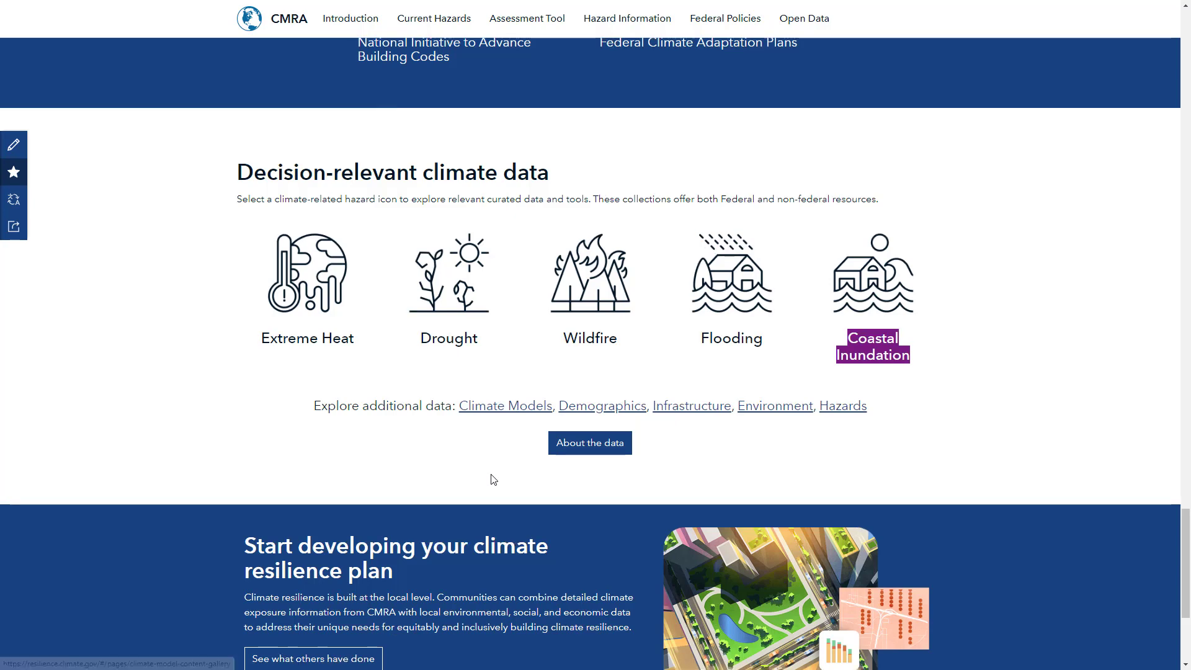
scroll(494, 479, "down", 1)
scroll(491, 479, "down", 2)
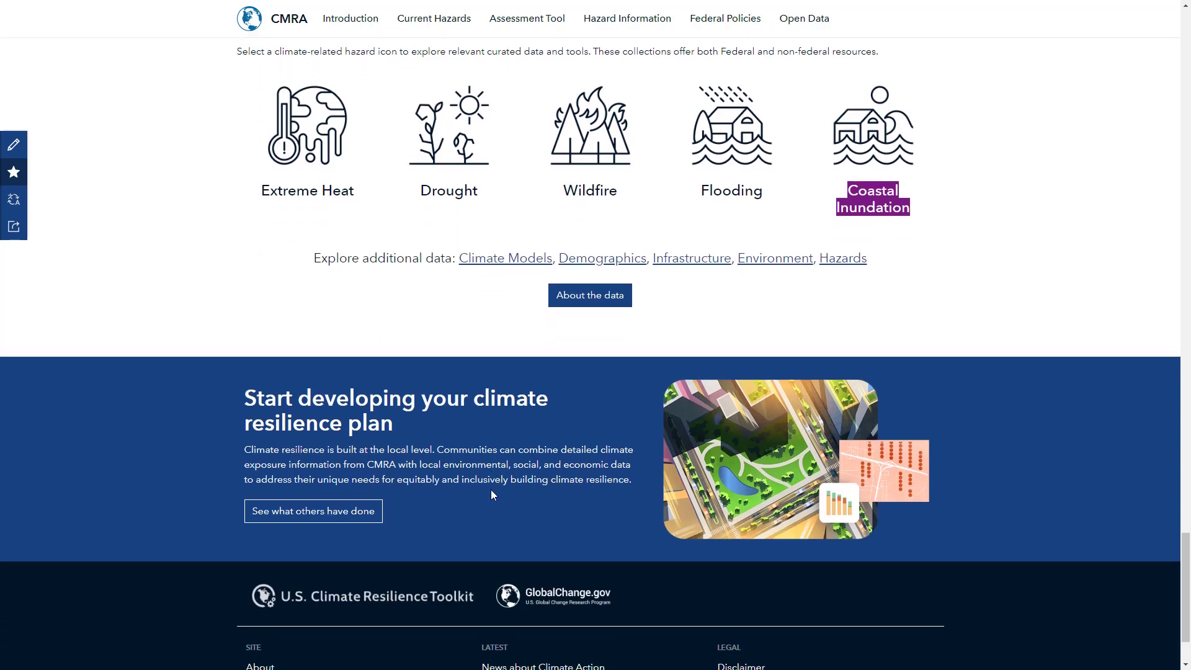